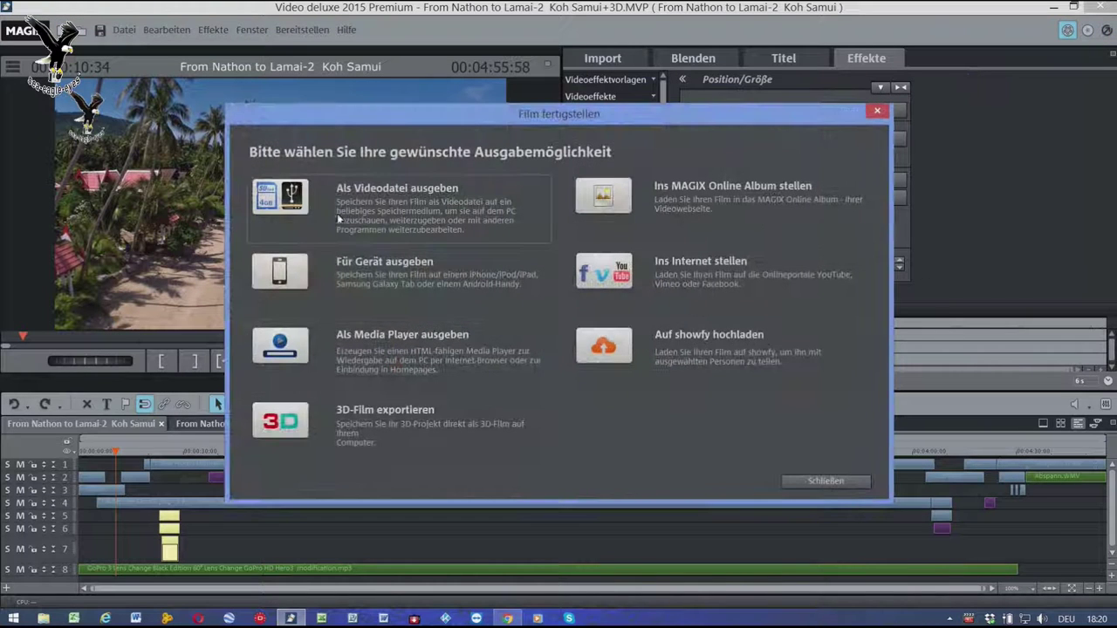
# Export the film as a Windows Media Video file in HD-Qualität 2, saved as "From Nathon to Lamai-2 Koh Samui" in folder 2.1.17
pyautogui.click(341, 225)
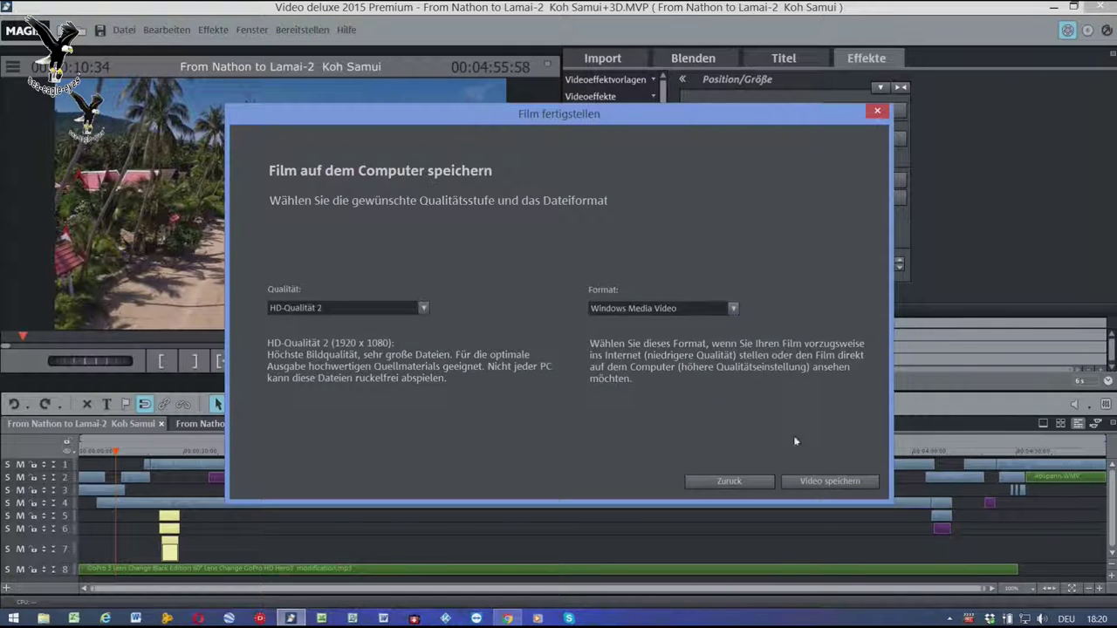
pyautogui.click(813, 486)
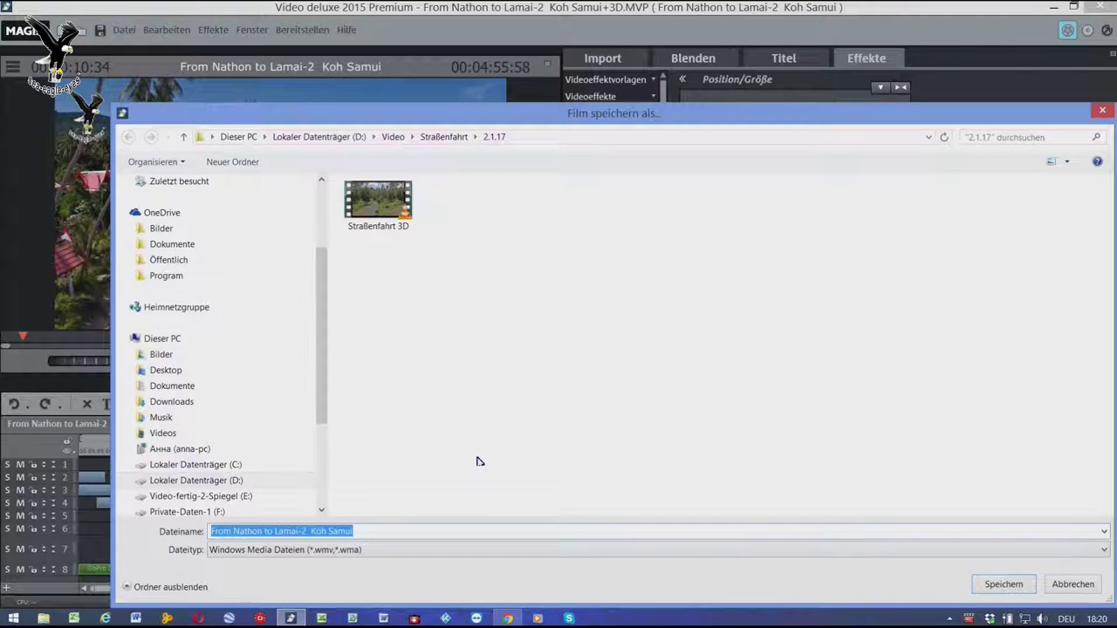
pyautogui.click(1001, 585)
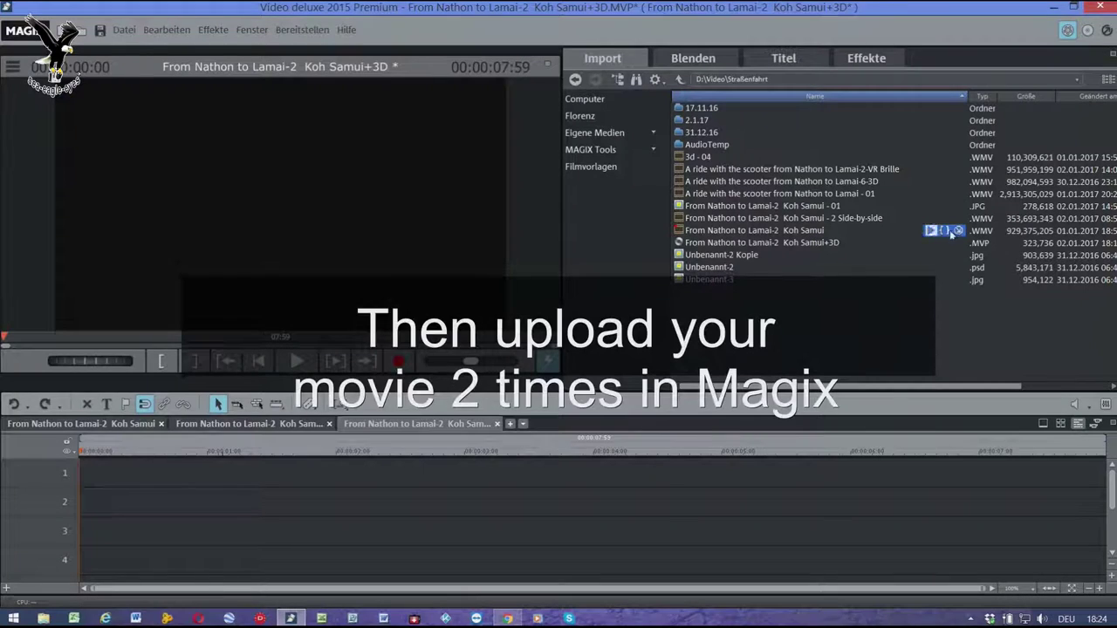
# Insert the film "From Nathon to Lamai-2 Koh Samui" twice in succession on the timeline of the +3D movie
pyautogui.click(959, 231)
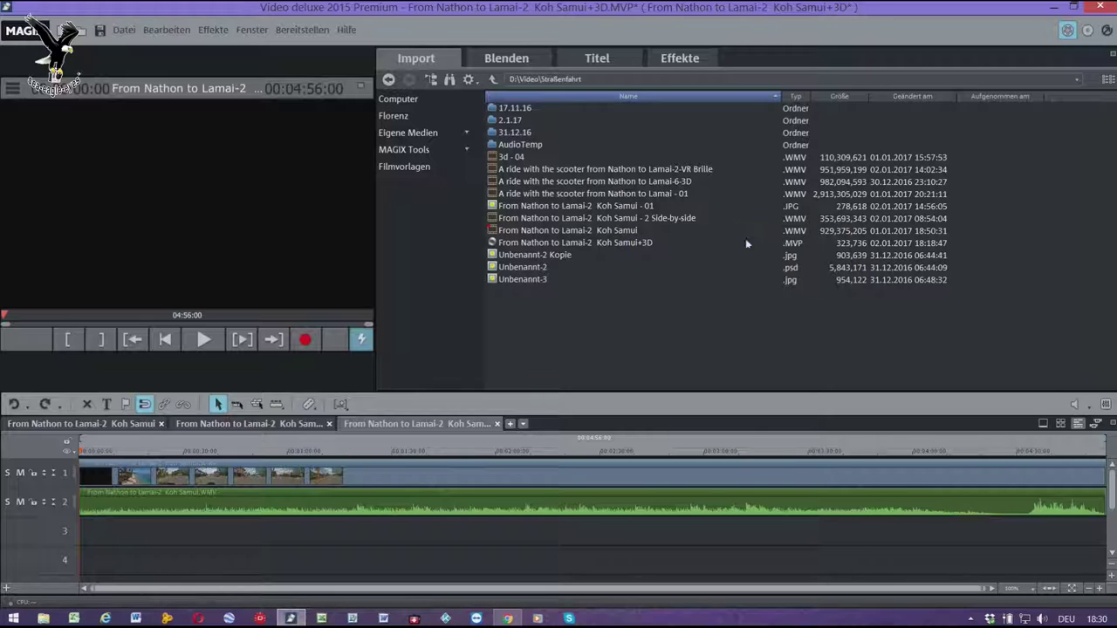
pyautogui.moveTo(750, 233)
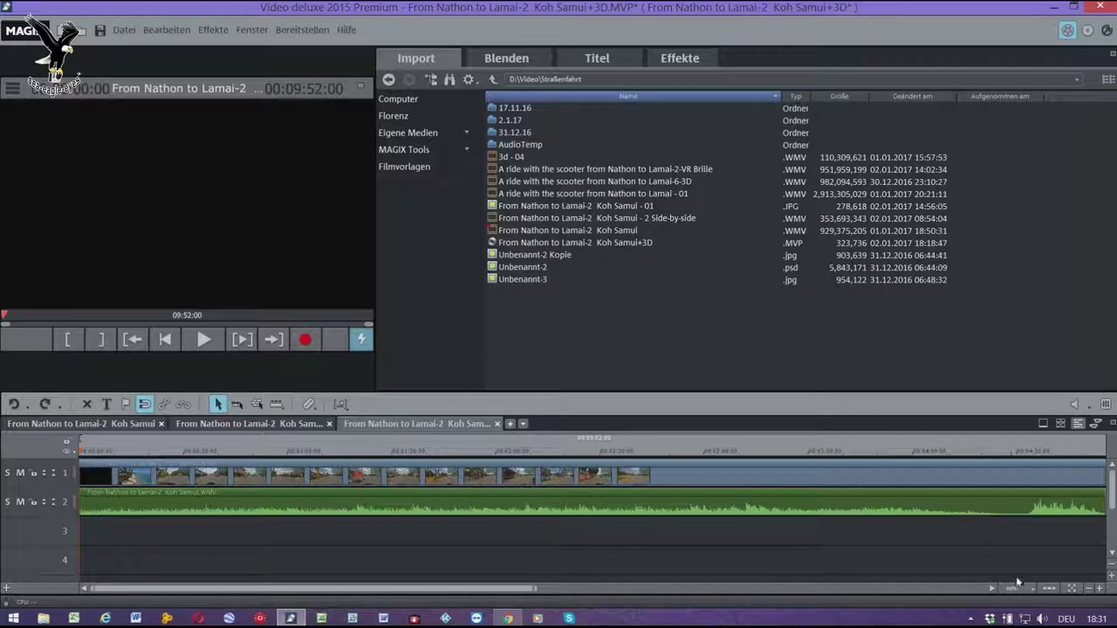
pyautogui.click(1049, 589)
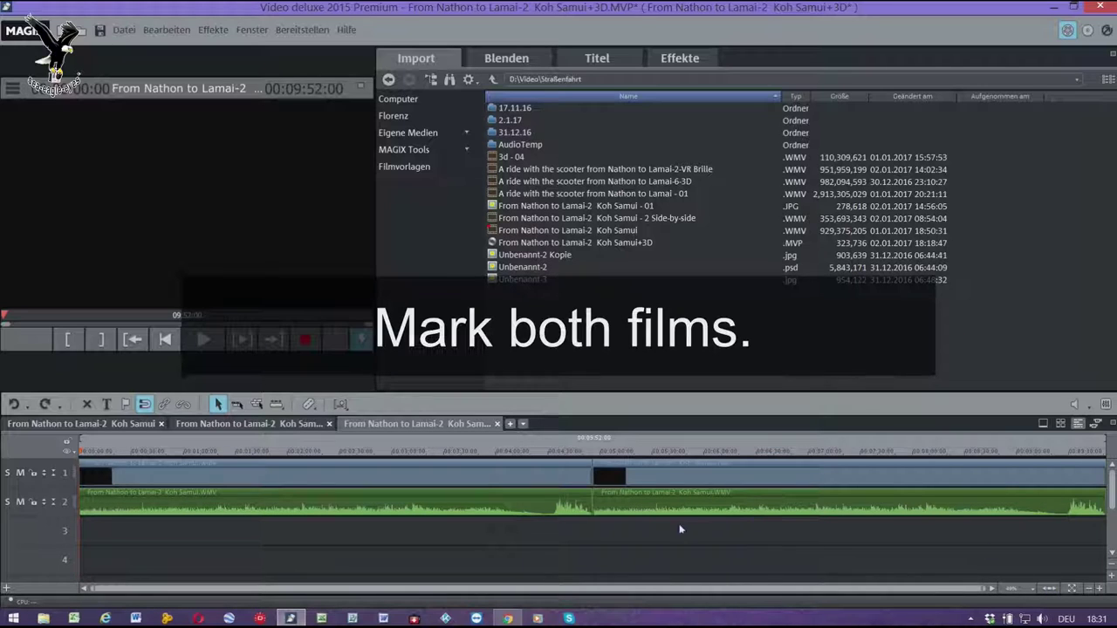
# Select both film copies and combine them in the Stereo3D properties as "Stereo3D-Paar (linkes Bild zuerst)"
pyautogui.moveTo(683, 540); pyautogui.dragTo(560, 482)
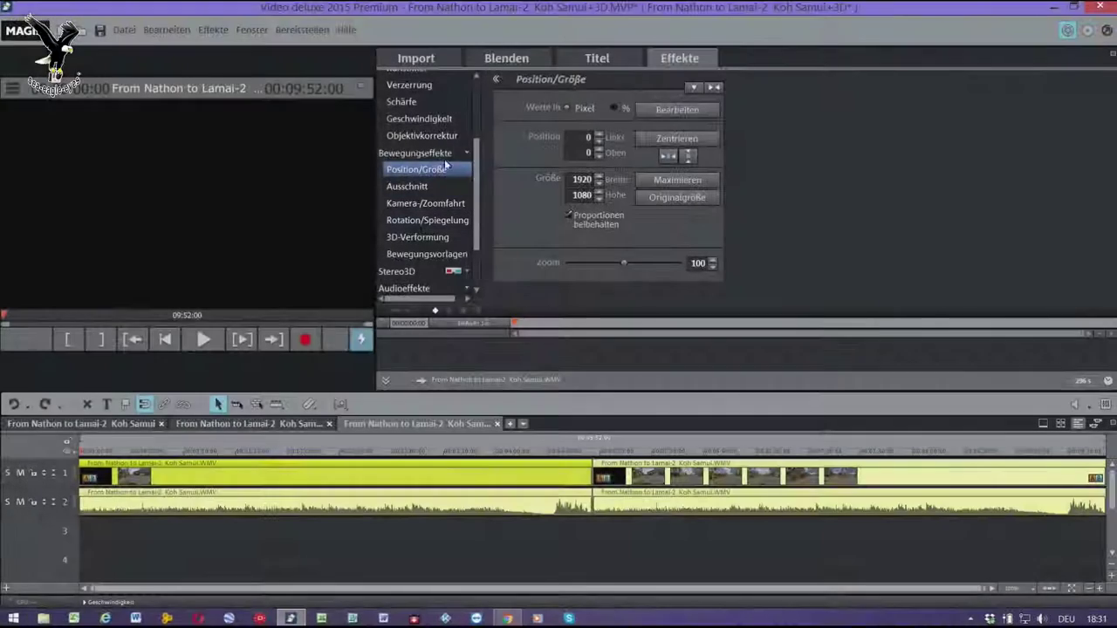
pyautogui.click(440, 157)
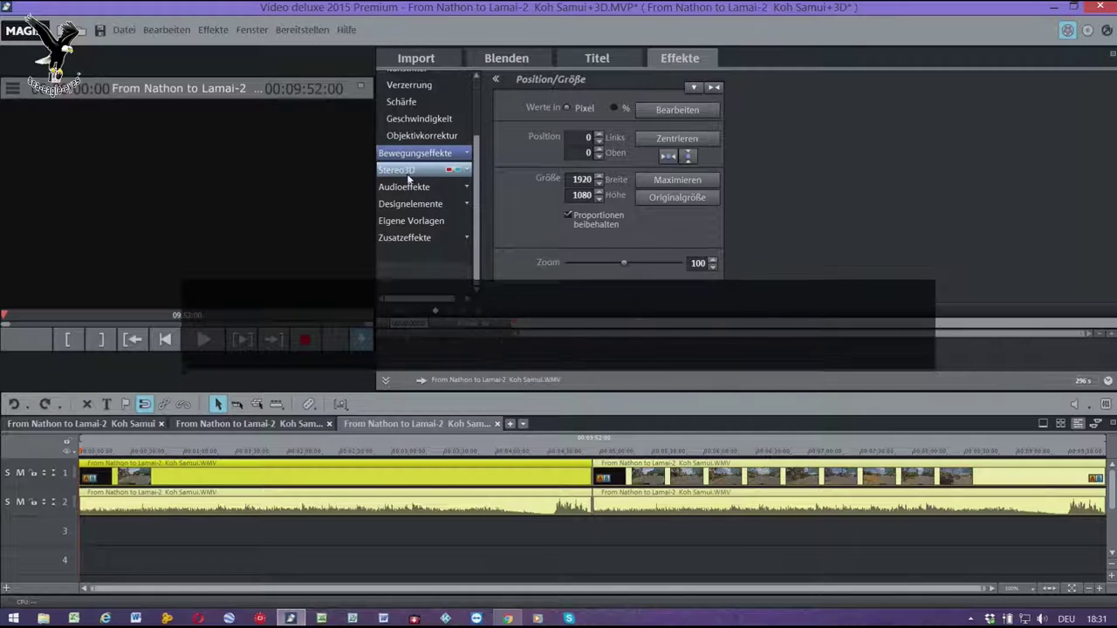
pyautogui.click(426, 170)
pyautogui.click(417, 192)
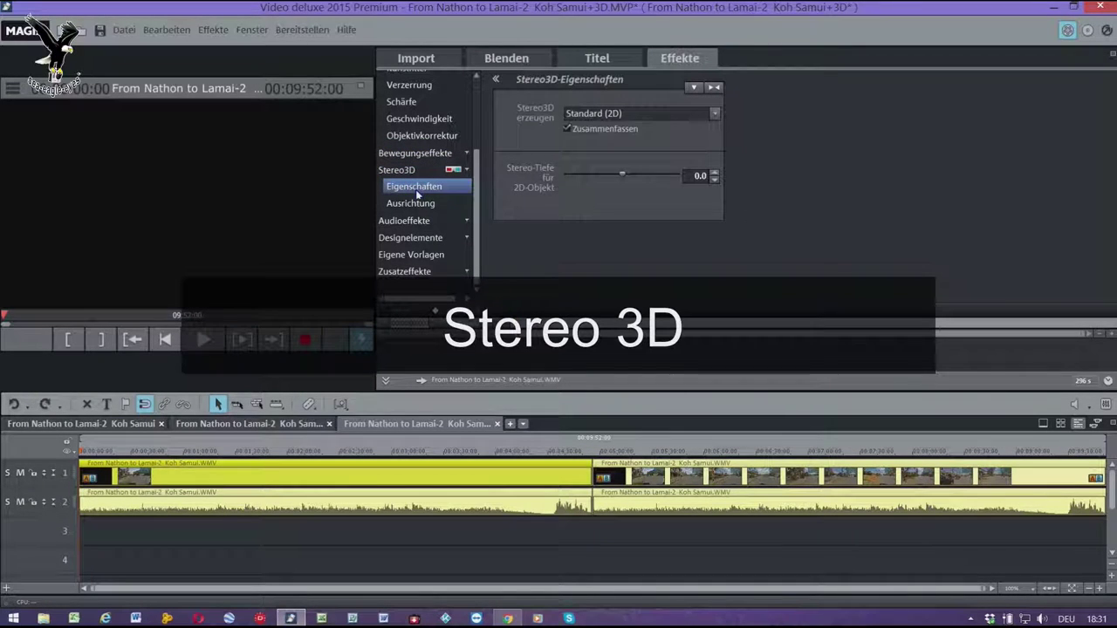
pyautogui.click(715, 114)
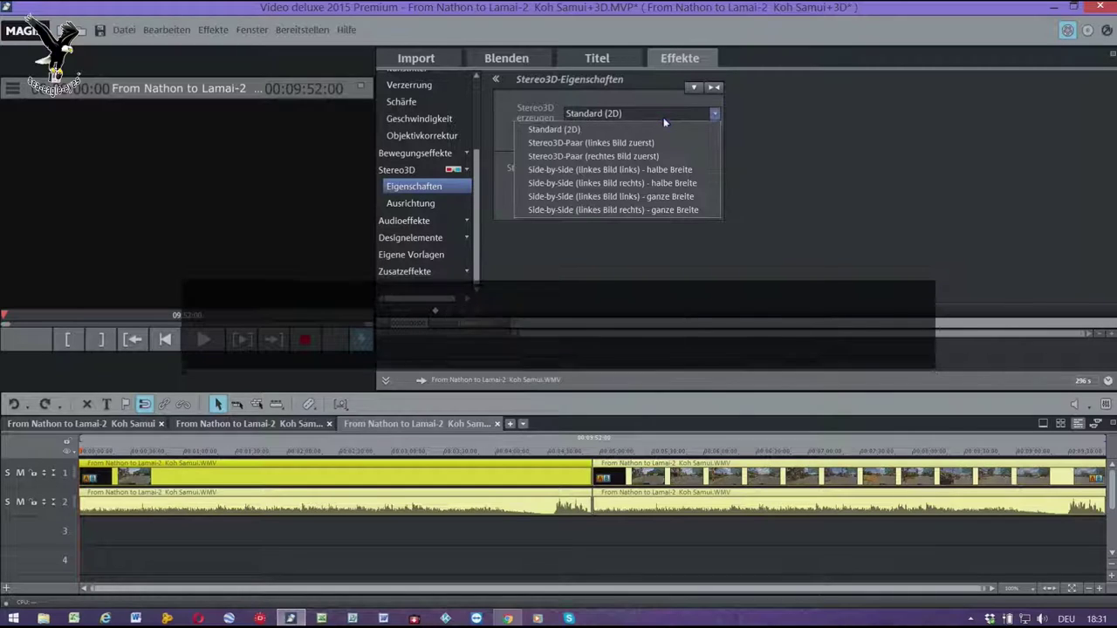
pyautogui.click(623, 147)
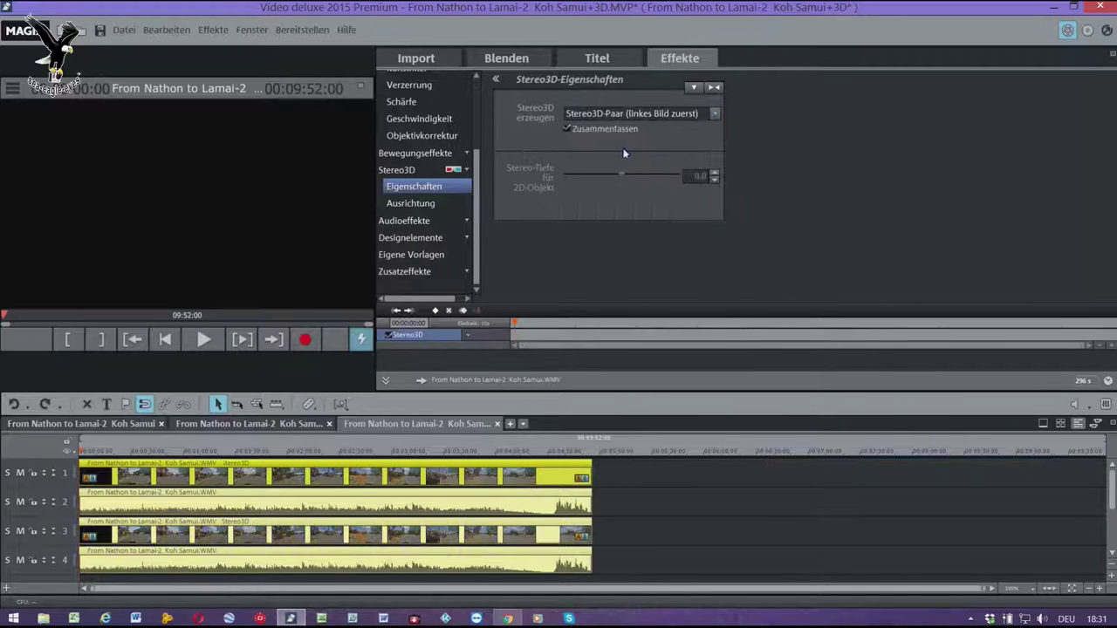
pyautogui.click(1050, 590)
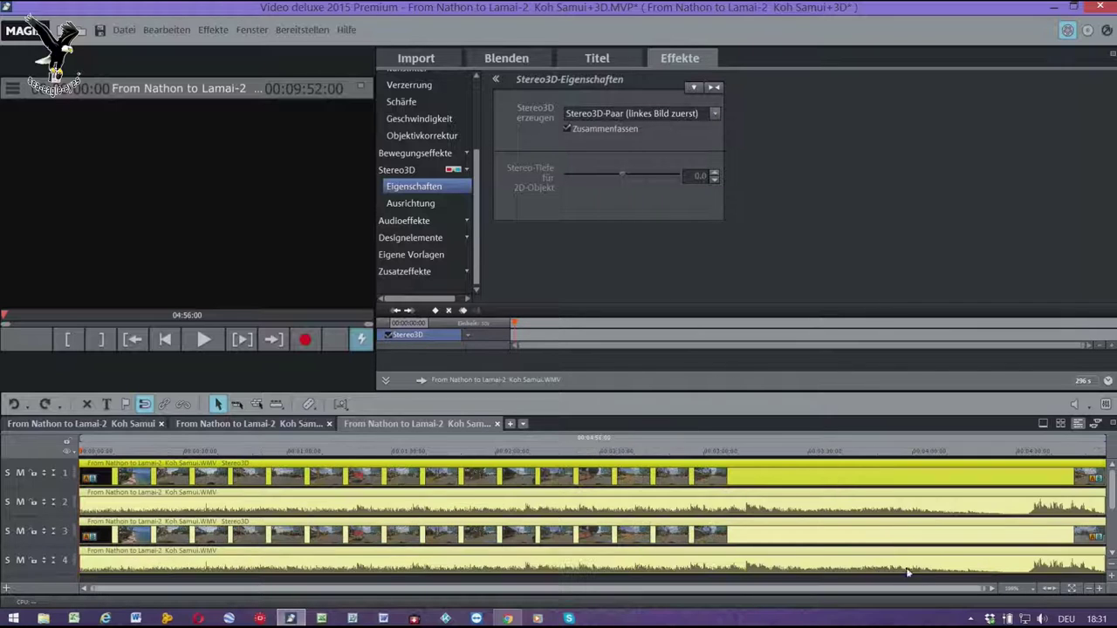
# Open the Stereo3D alignment settings, choose the anaglyph preview display, and play a short passage from about 1:10
pyautogui.click(420, 208)
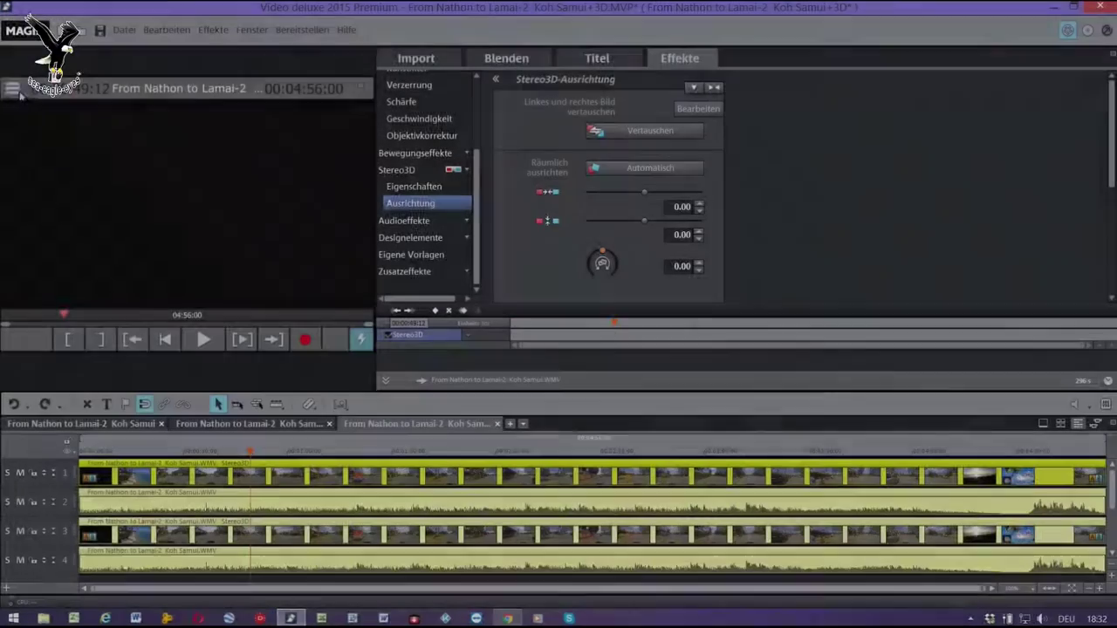
pyautogui.click(19, 93)
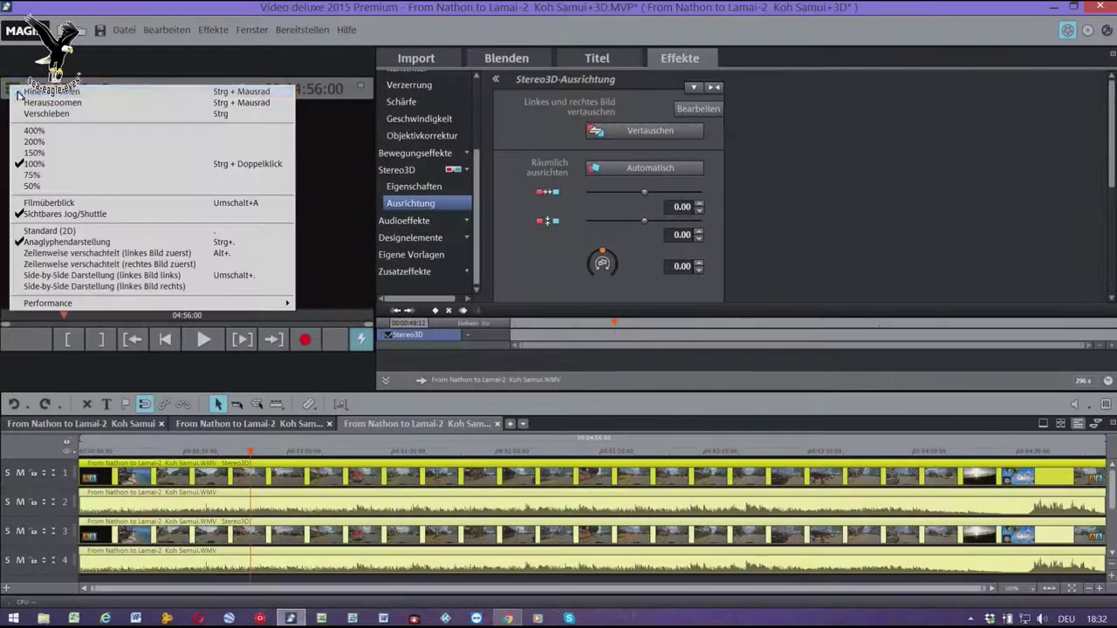
pyautogui.click(69, 244)
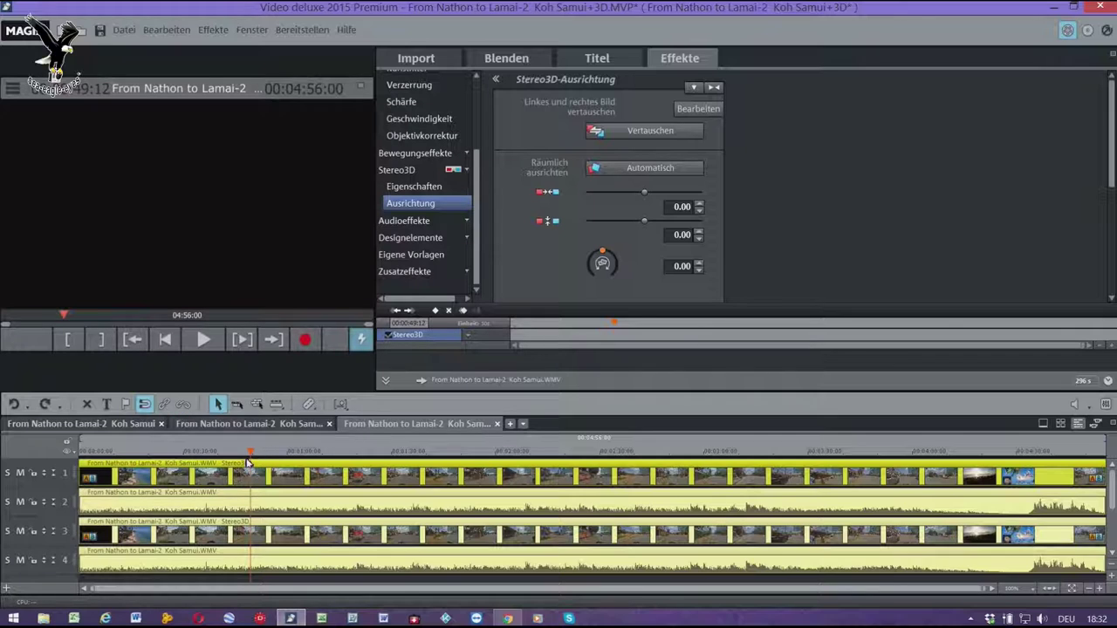
pyautogui.moveTo(252, 458); pyautogui.dragTo(324, 468)
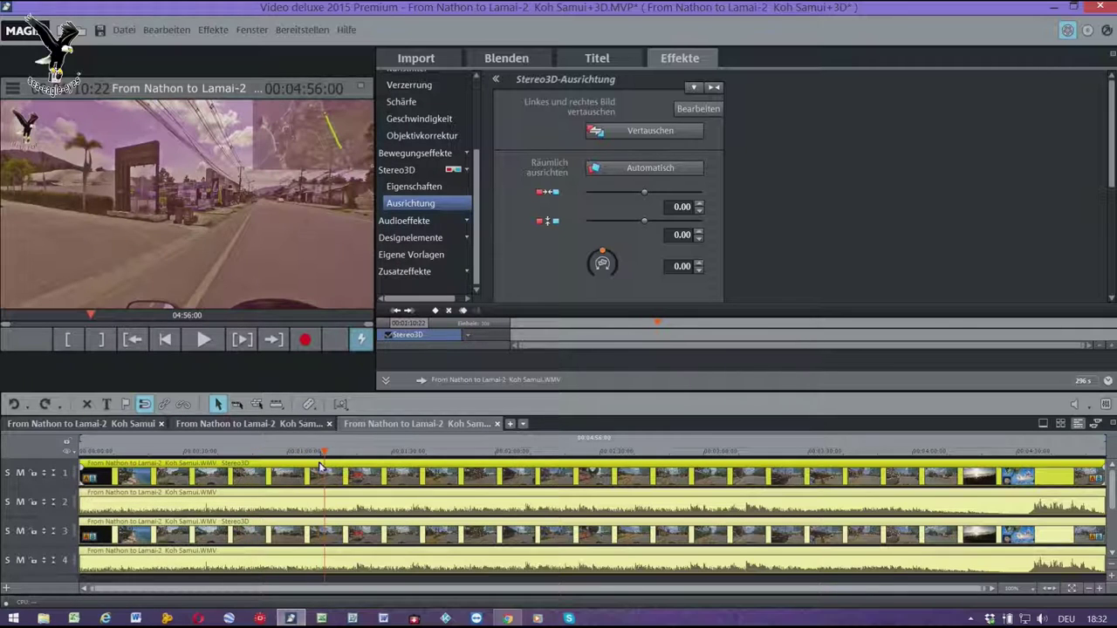
pyautogui.press('space')
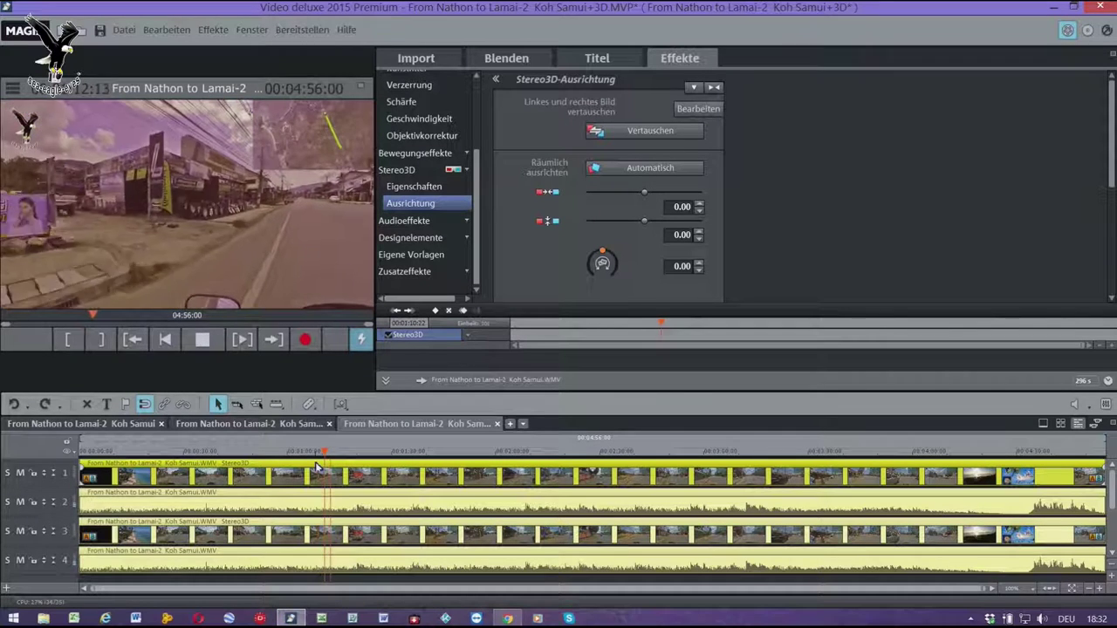
pyautogui.press('space')
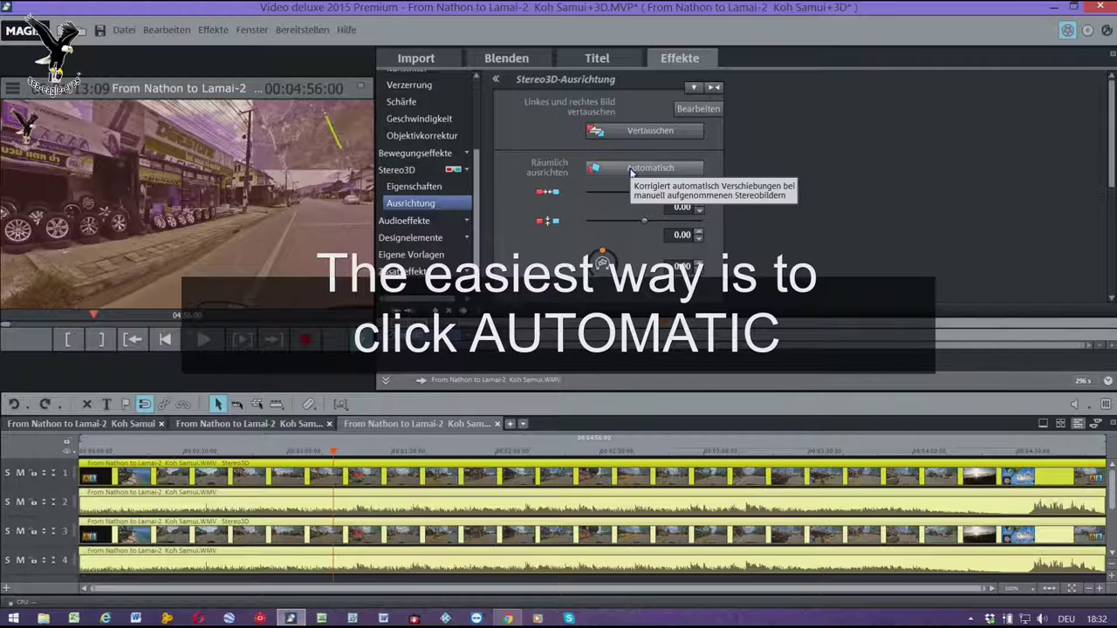
# Align the stereo pair spatially with the automatic correction and offset the tracks backward in steps of 1 frame
pyautogui.click(631, 169)
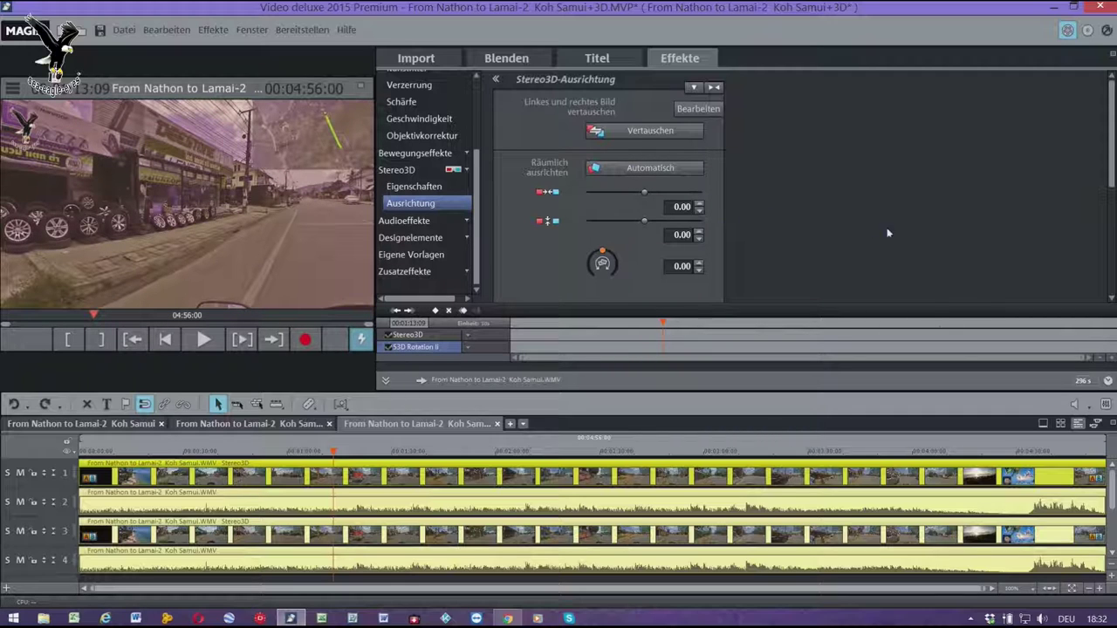
pyautogui.scroll(-5, 1112, 237)
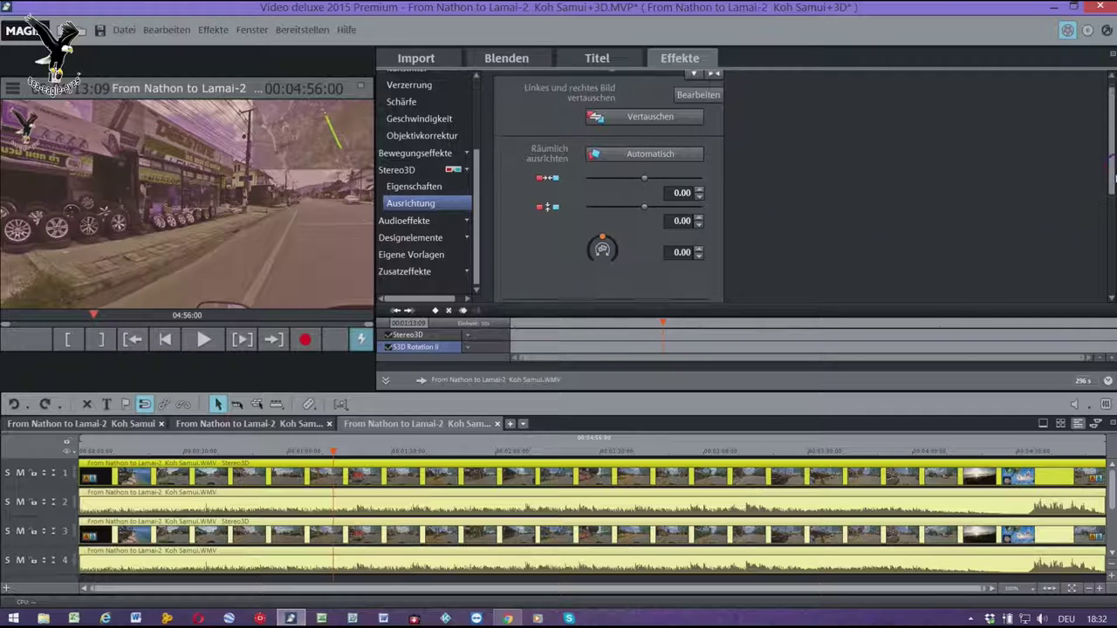
pyautogui.moveTo(1112, 237); pyautogui.dragTo(1104, 285)
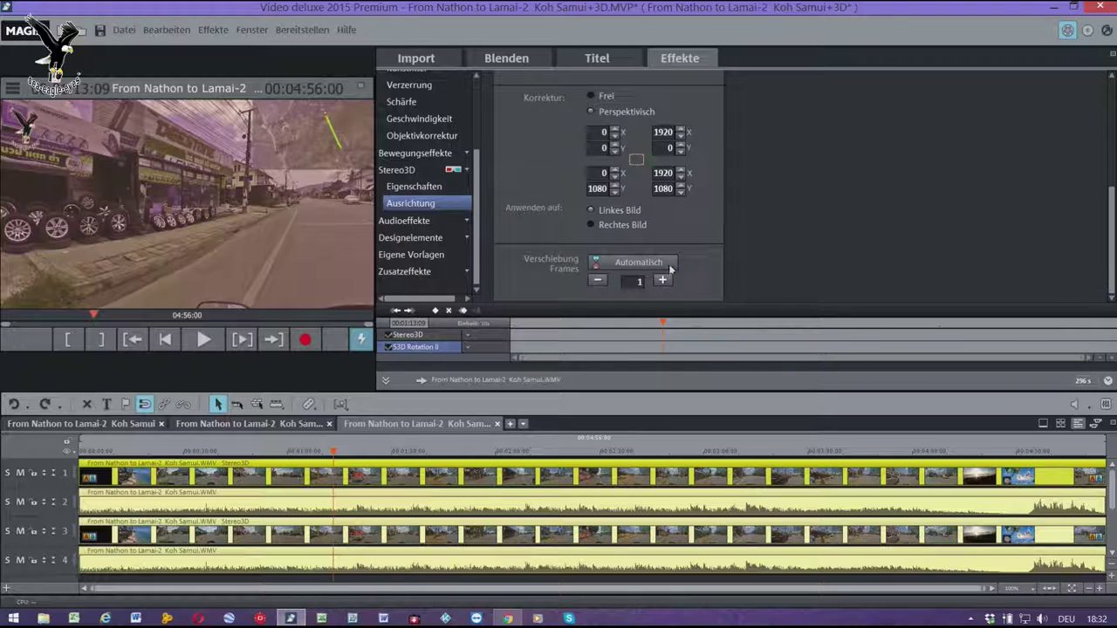
pyautogui.click(615, 263)
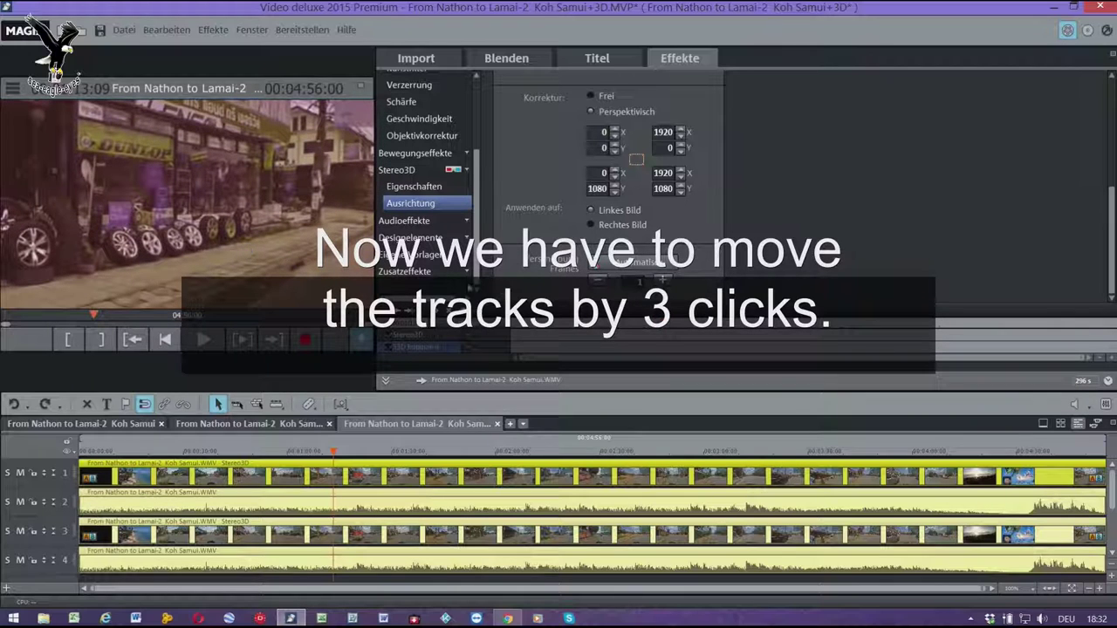
pyautogui.click(598, 281)
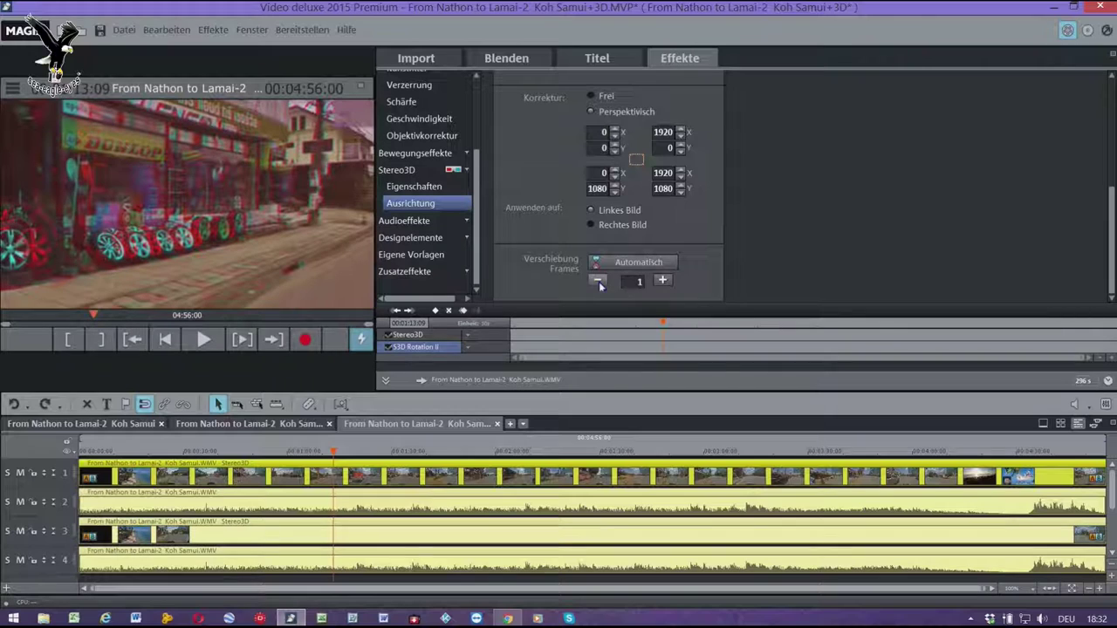
pyautogui.click(598, 281)
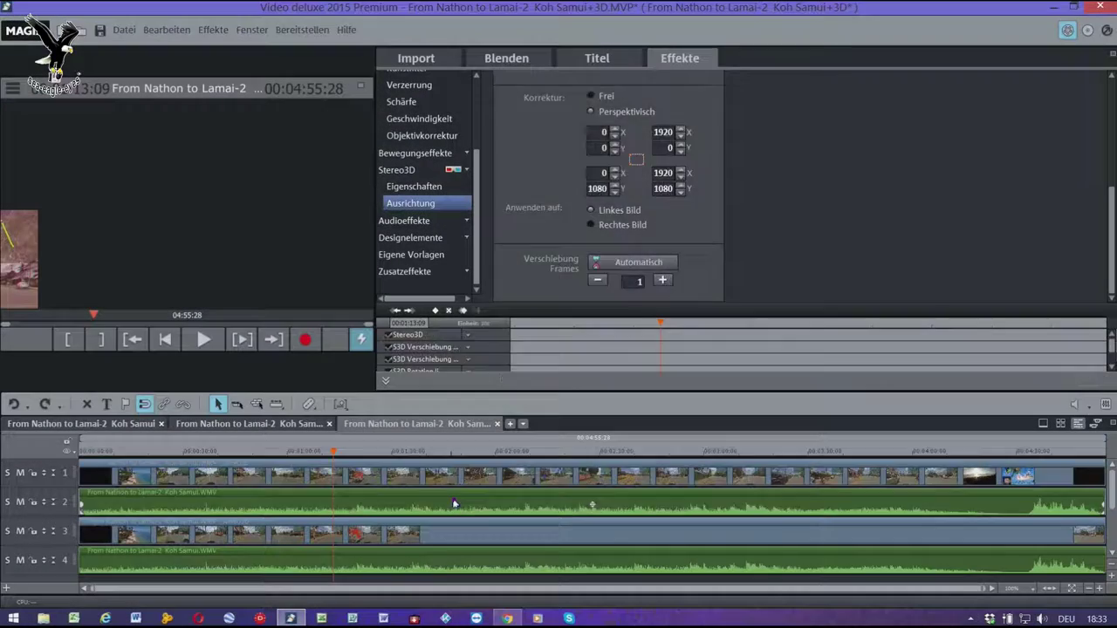
# Ungroup the video and audio of both film copies, and delete the duplicate soundtrack on track 4
pyautogui.click(454, 501)
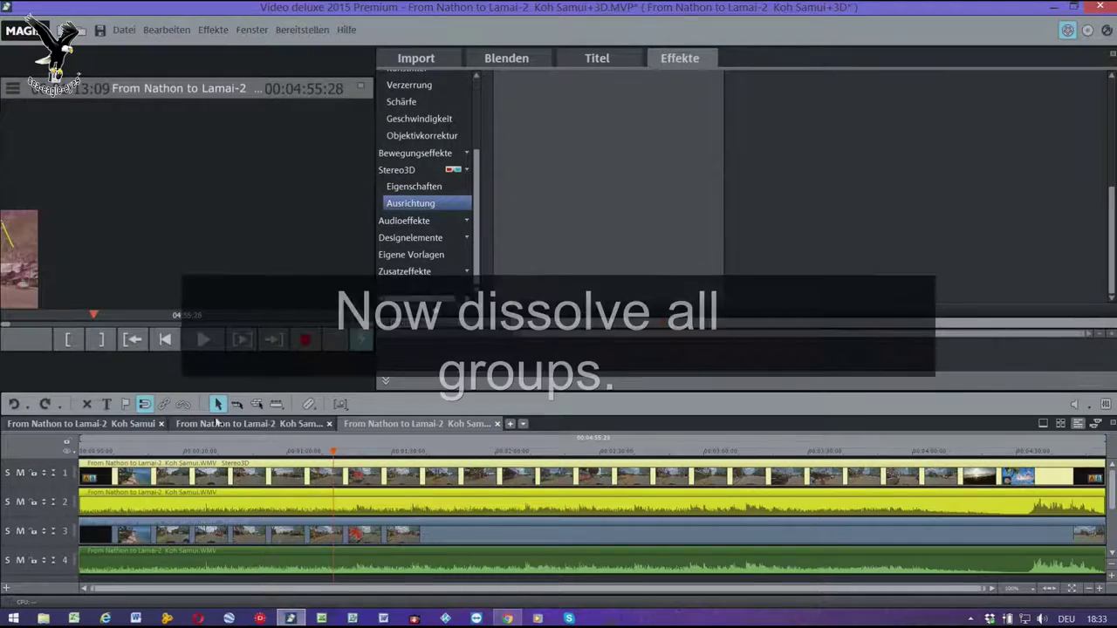
pyautogui.click(190, 407)
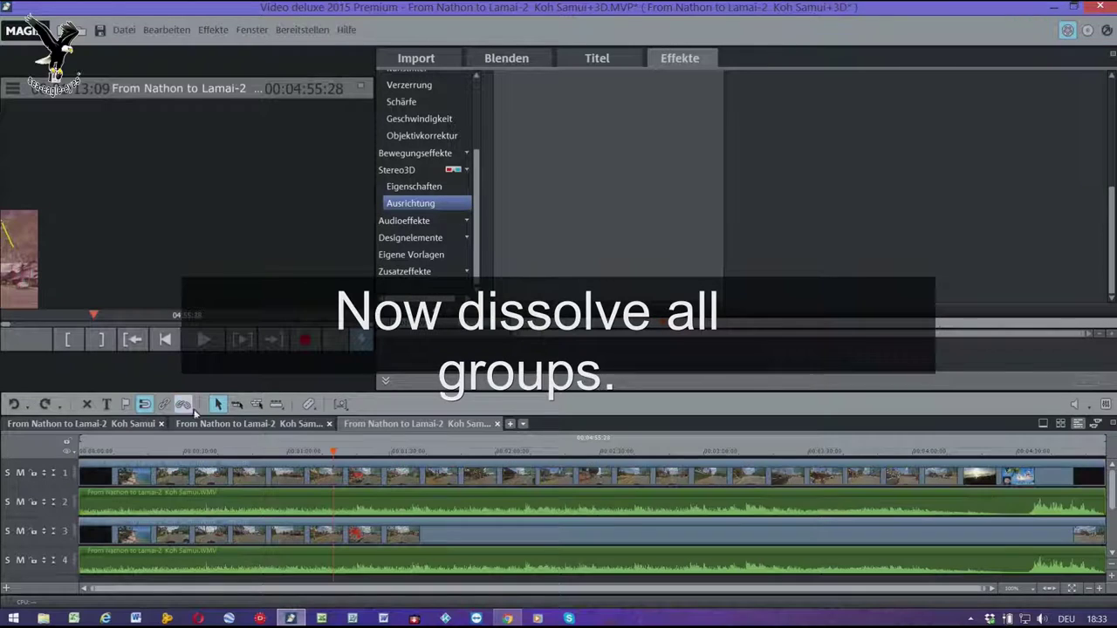
pyautogui.click(452, 534)
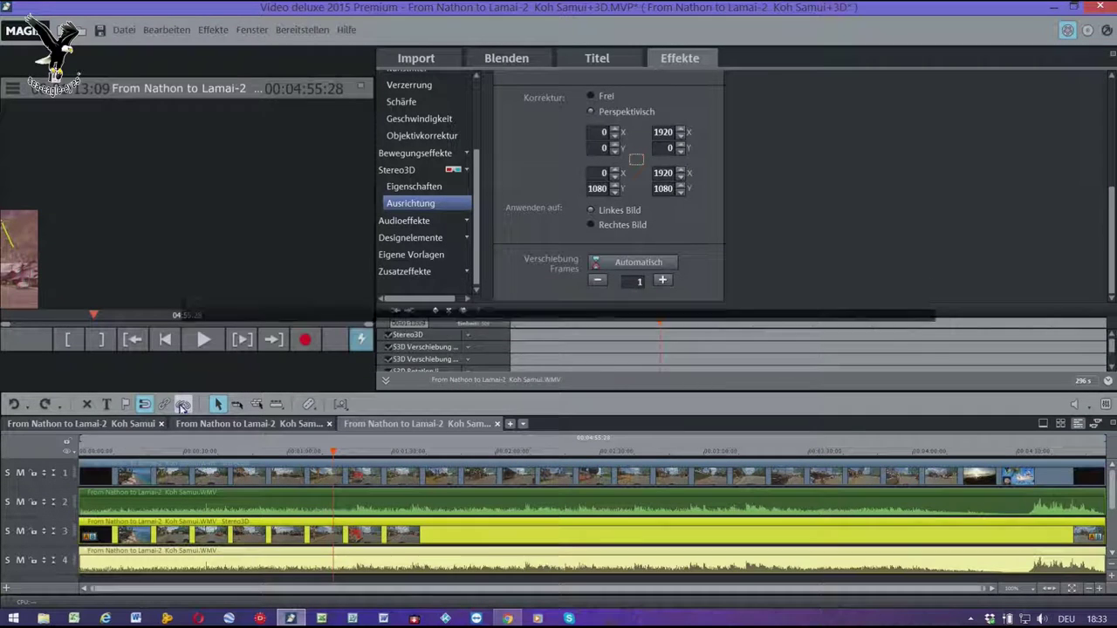
pyautogui.click(183, 405)
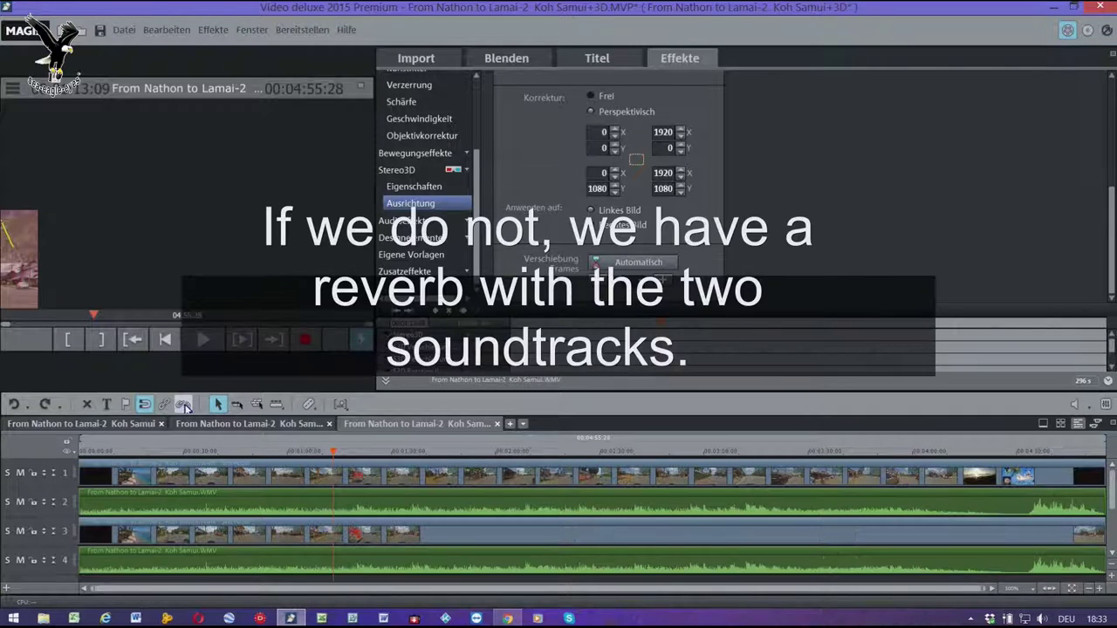
pyautogui.click(456, 563)
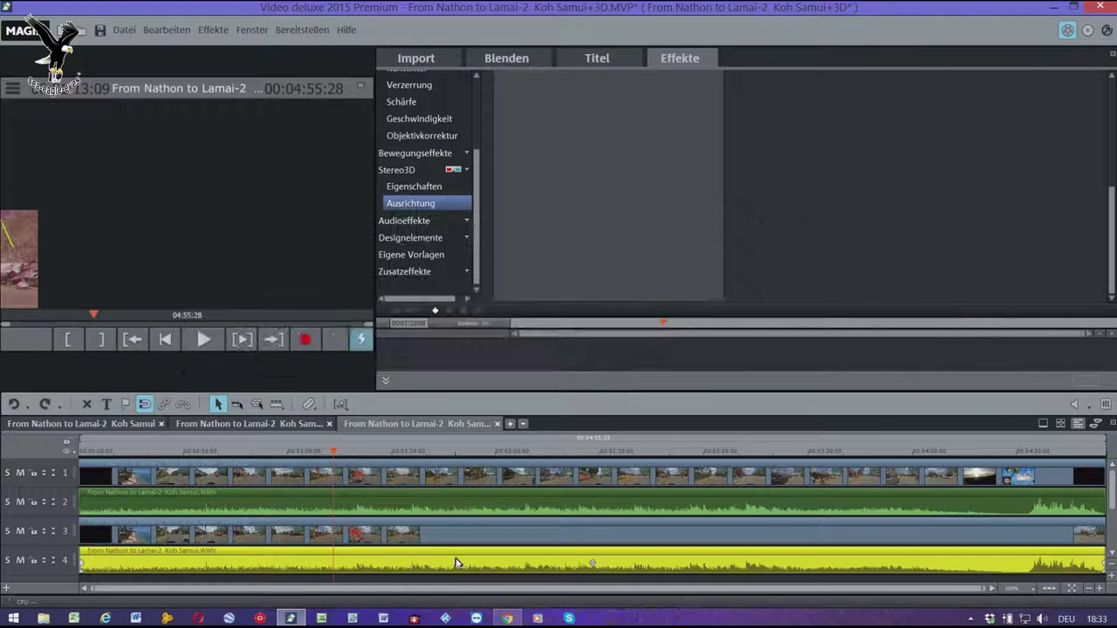
pyautogui.press('Delete')
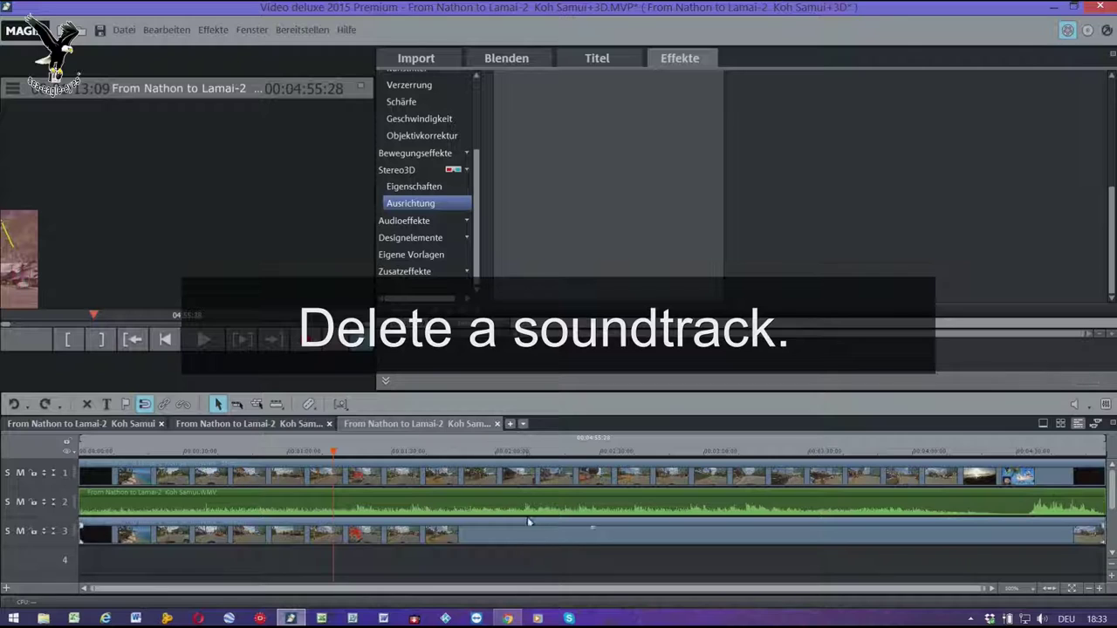
# Group both video clips with the remaining soundtrack again, and play the movie to check the 3D effect
pyautogui.click(807, 483)
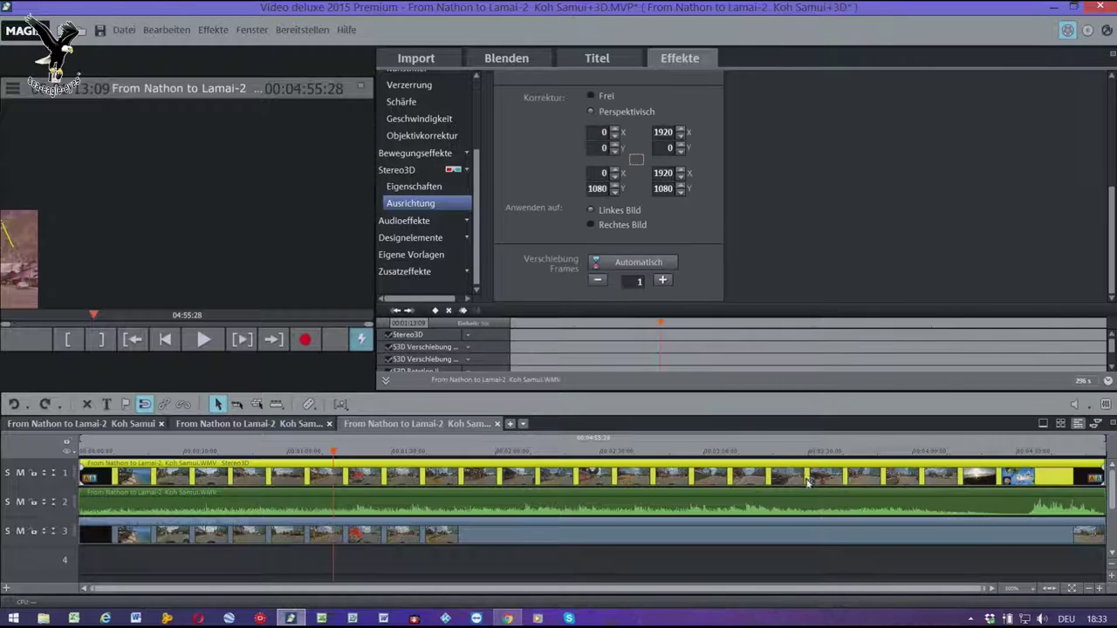
pyautogui.keyDown('ctrl'); pyautogui.click(777, 502); pyautogui.keyUp('ctrl')
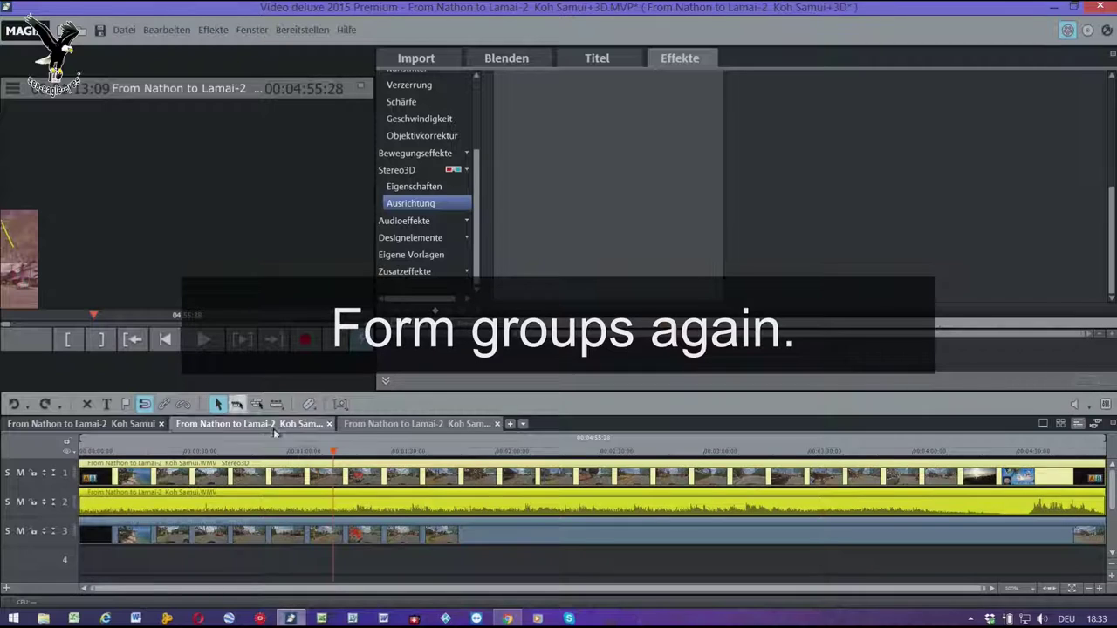
pyautogui.click(584, 529)
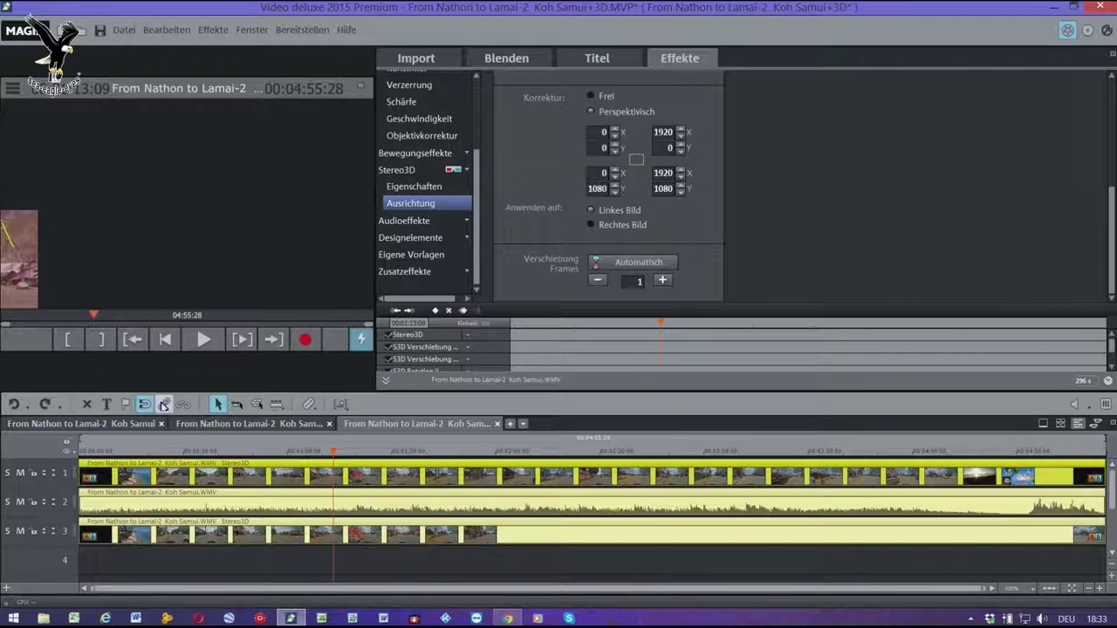
pyautogui.click(204, 339)
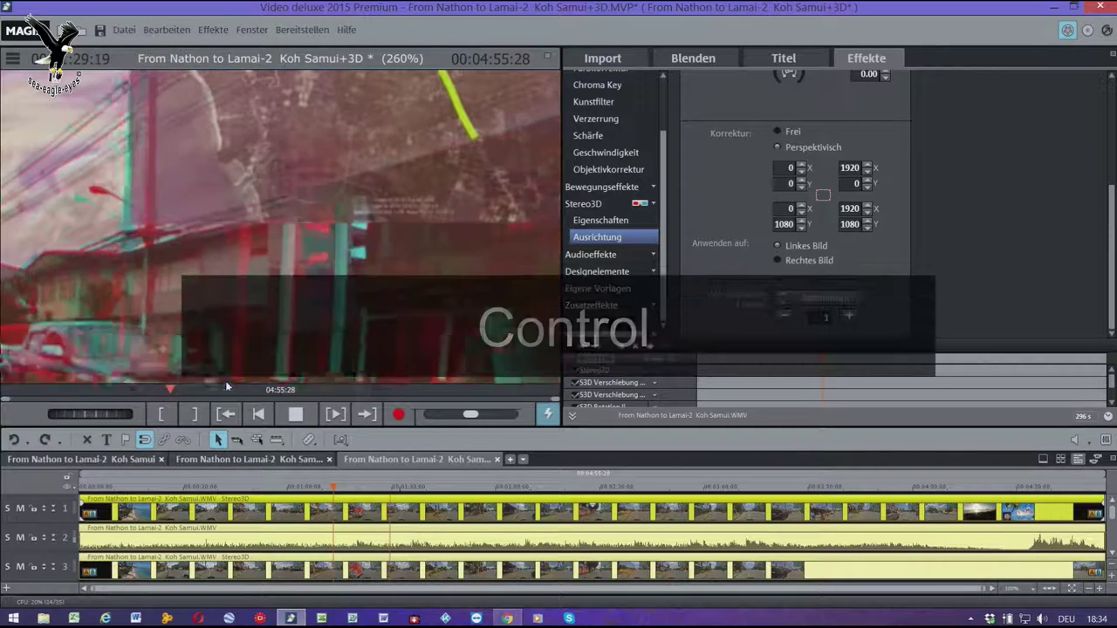
pyautogui.click(295, 415)
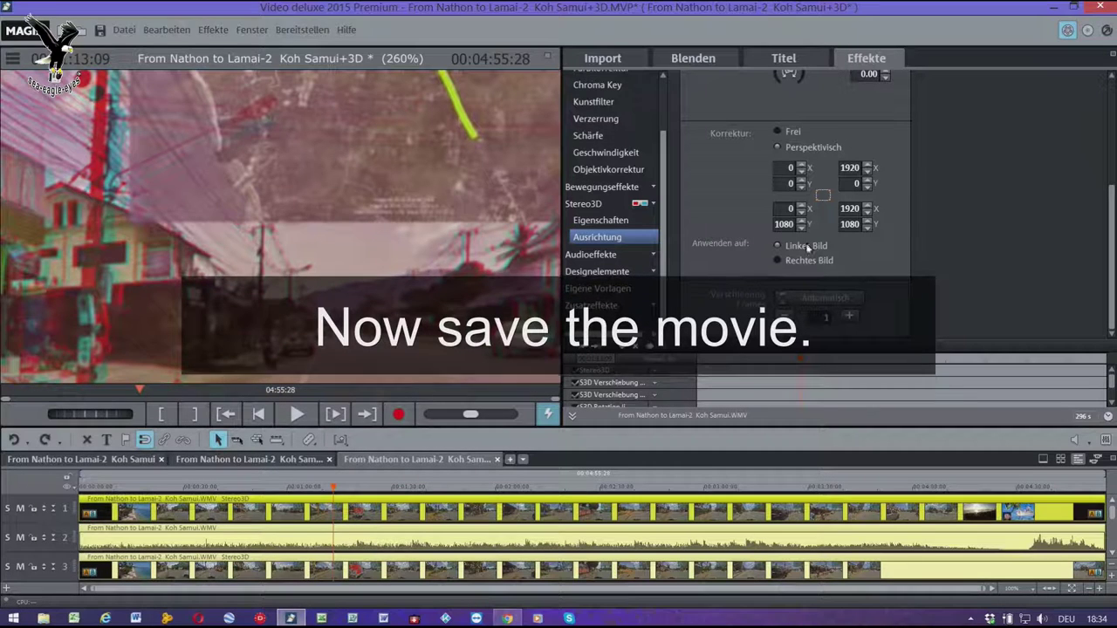
# Export the movie as a 3D film in HD-Qualität 2 Side-by-side, saved as "From Nathon to Lamai-2 Koh Samui+3D" in folder 2.1.17
pyautogui.click(1108, 31)
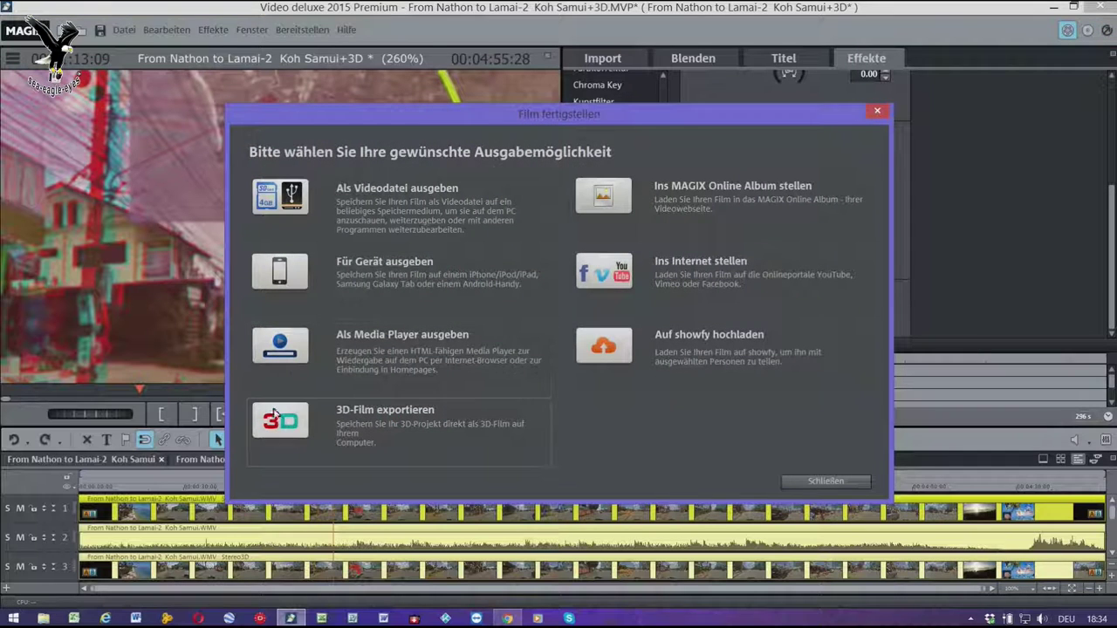
pyautogui.click(282, 427)
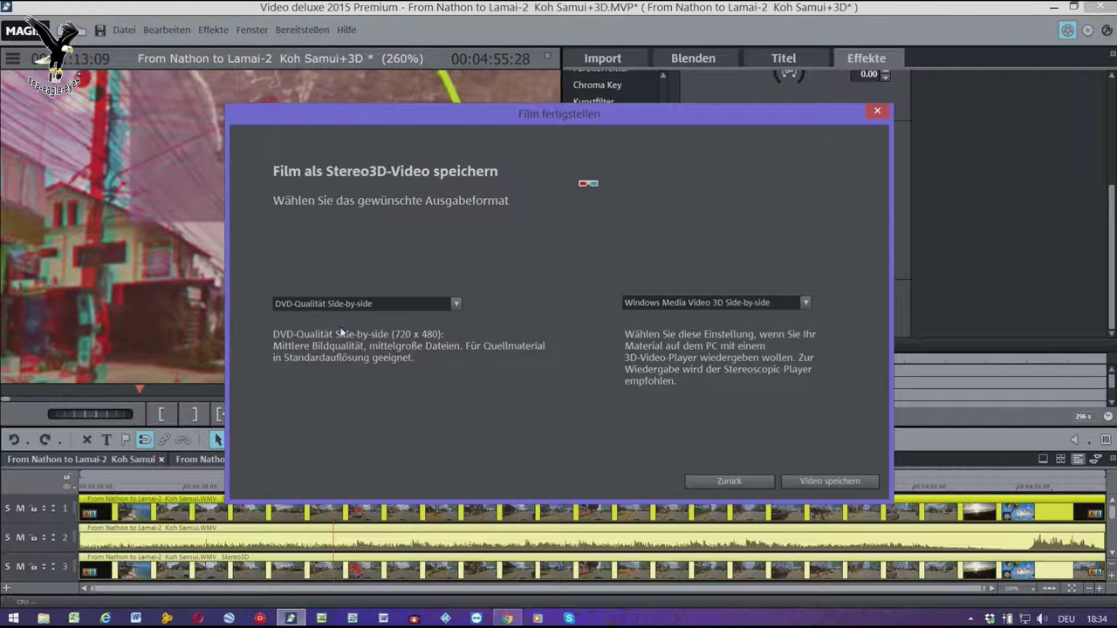
pyautogui.click(395, 305)
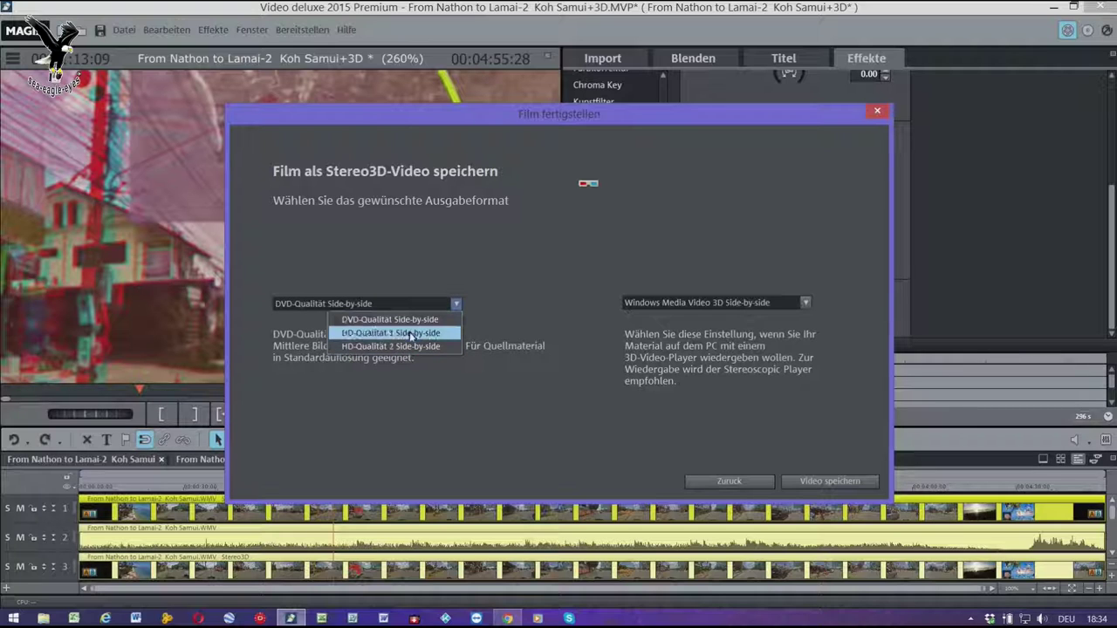
pyautogui.click(409, 346)
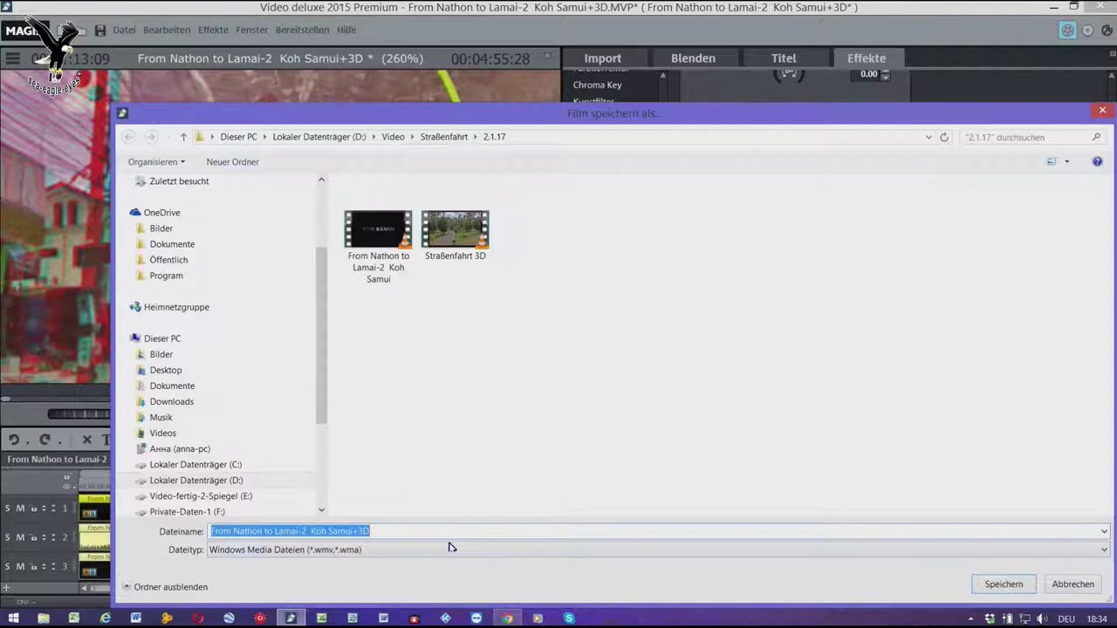
pyautogui.click(968, 582)
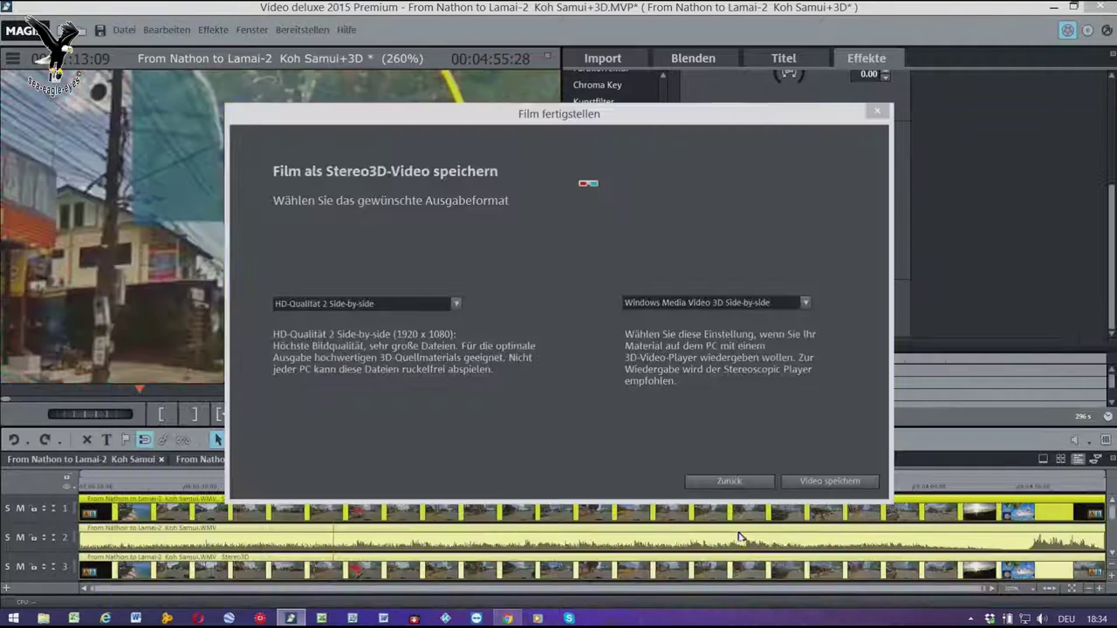